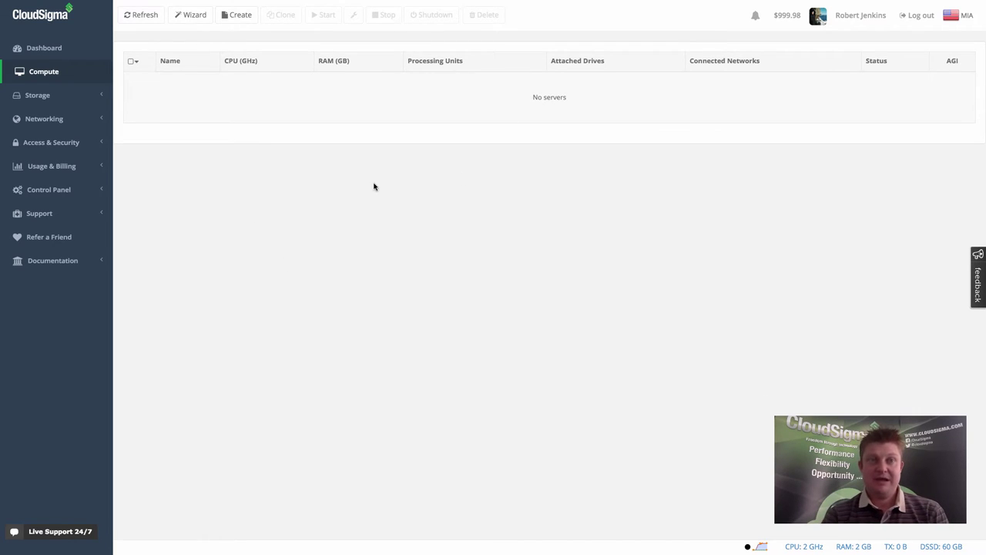
# Step: Under Access & Security > Two-Factor Auth, add an authenticator device named 'OnePlus 2', authorized with the account password
pyautogui.click(58, 143)
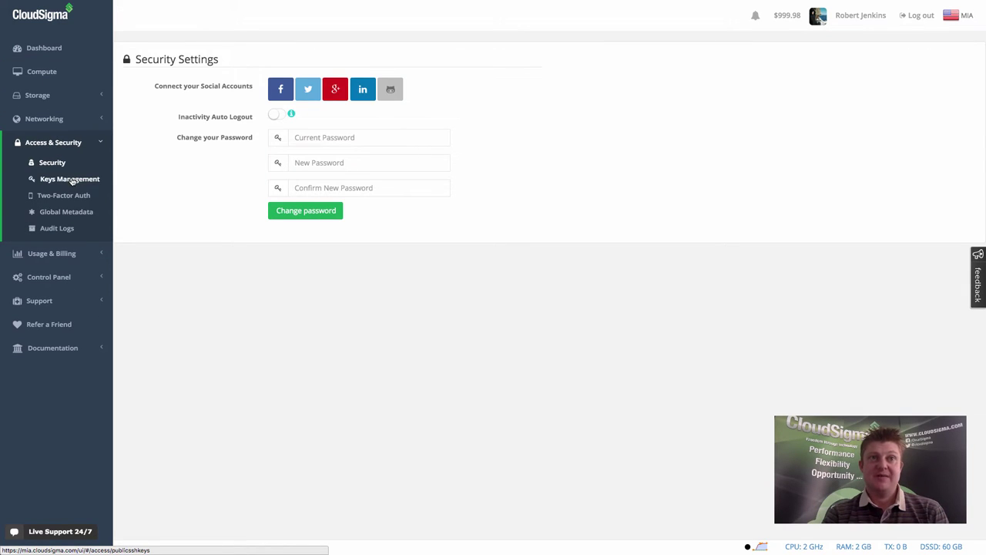
pyautogui.click(67, 197)
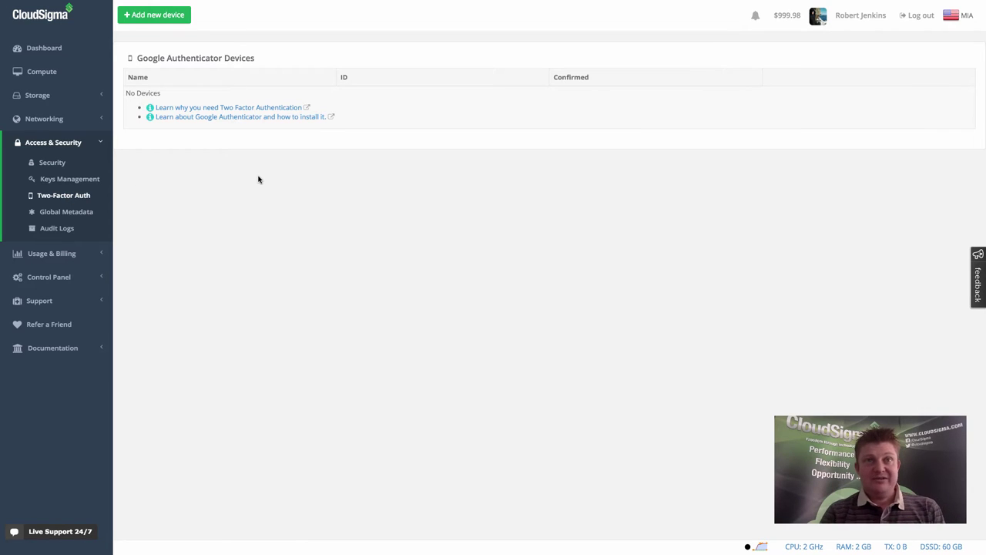
pyautogui.click(158, 16)
pyautogui.click(260, 96)
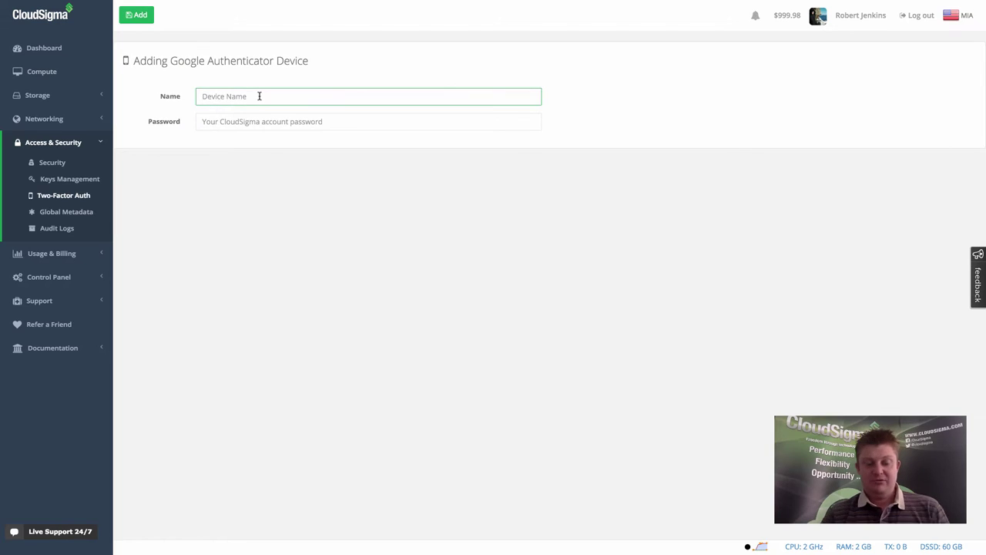
pyautogui.write('OnePl')
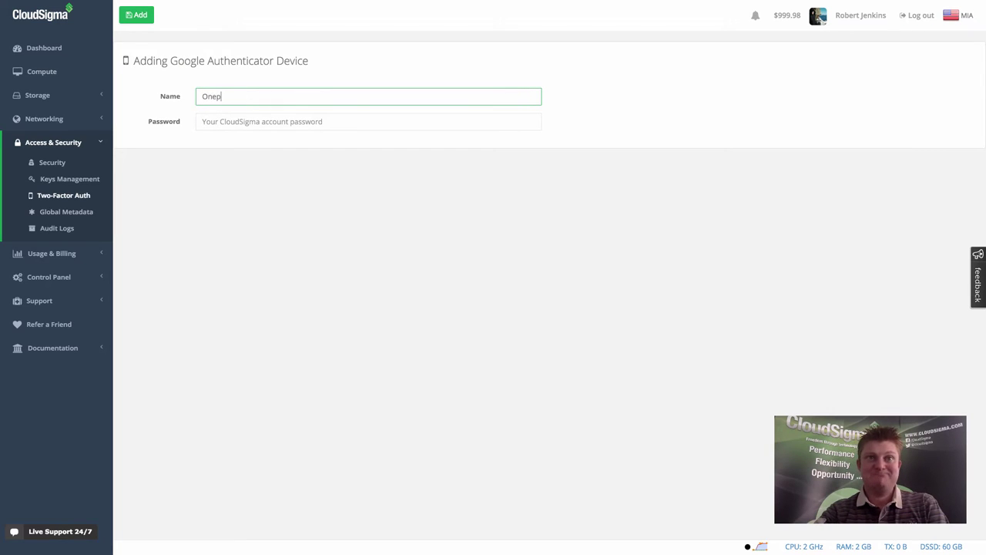
pyautogui.write('us 2')
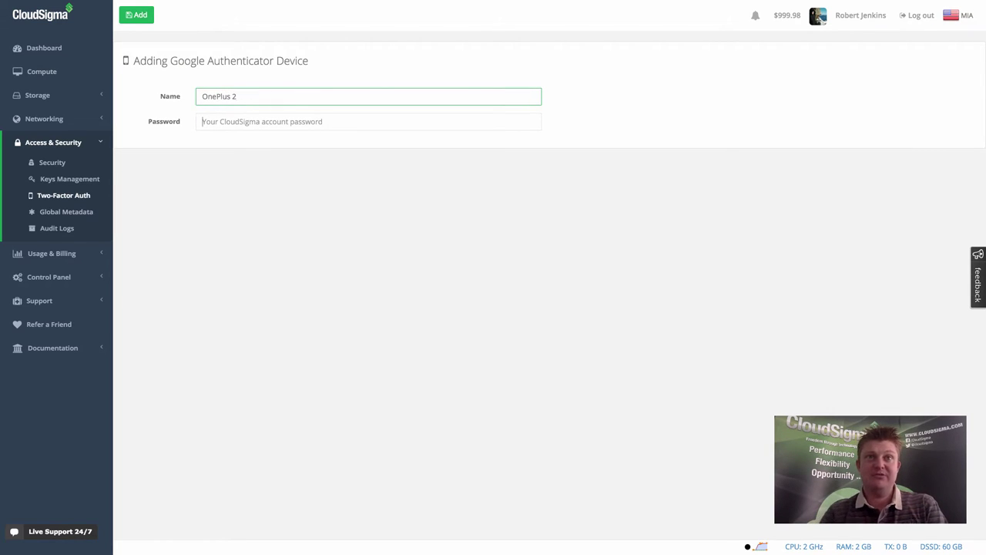
pyautogui.press('Tab')
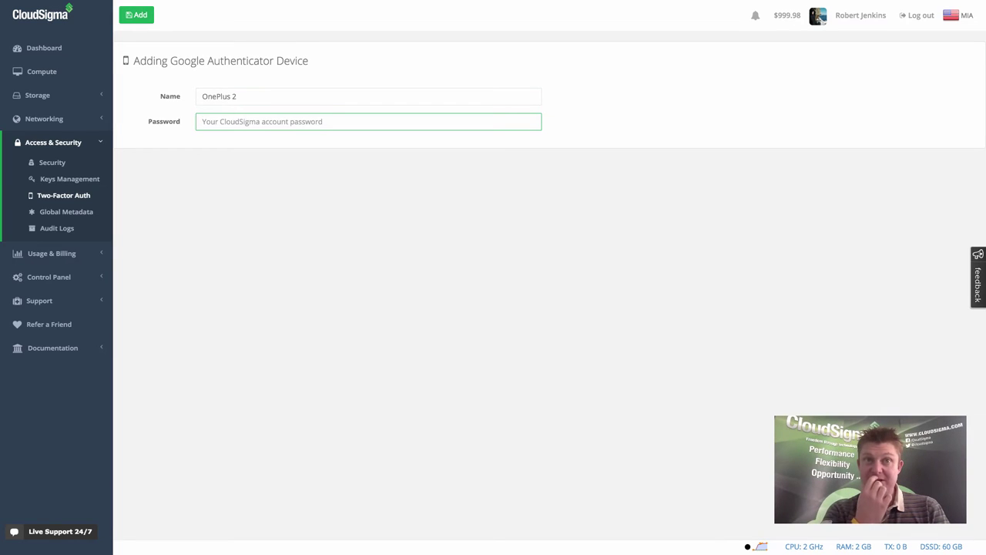
pyautogui.hotkey('ctrl', 'v')
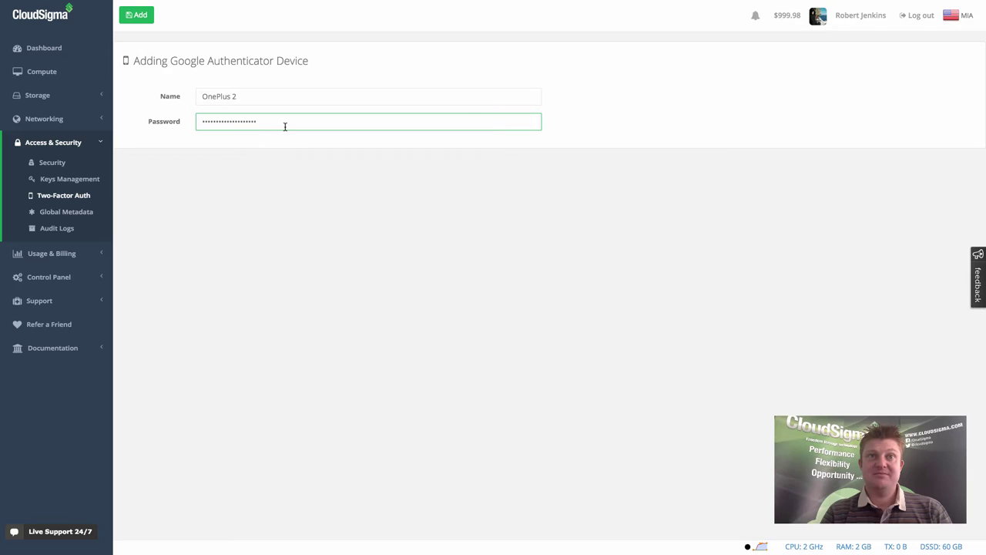
pyautogui.click(136, 16)
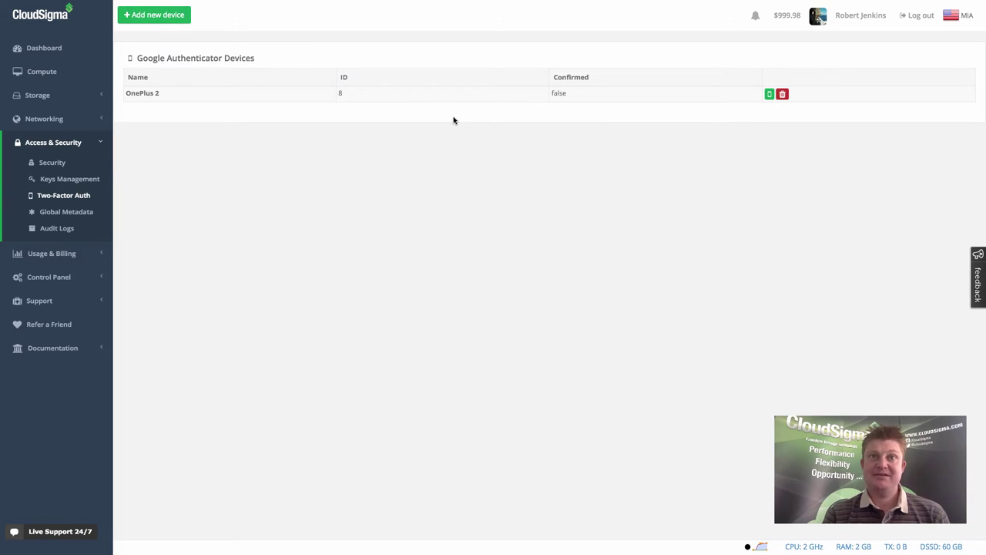
pyautogui.doubleClick(560, 95)
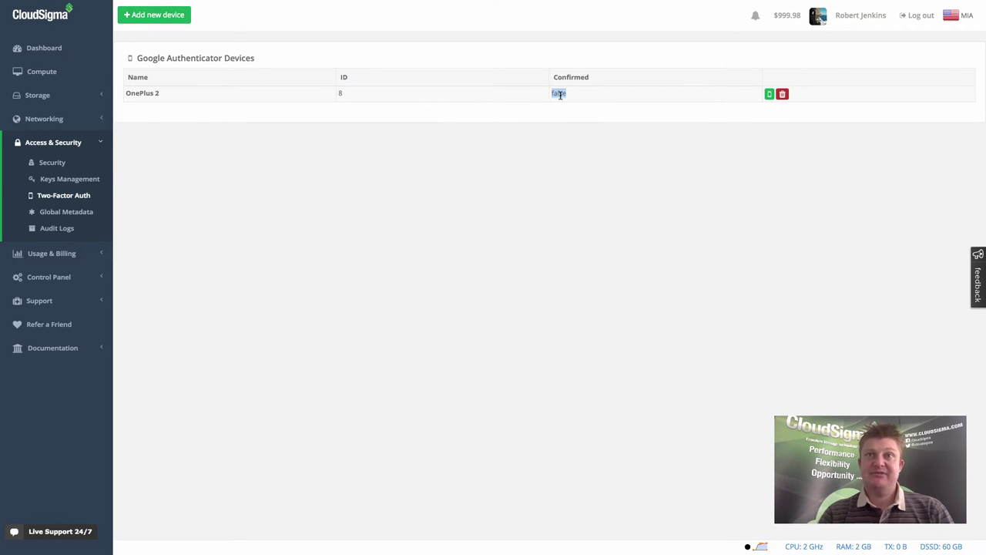
pyautogui.click(596, 82)
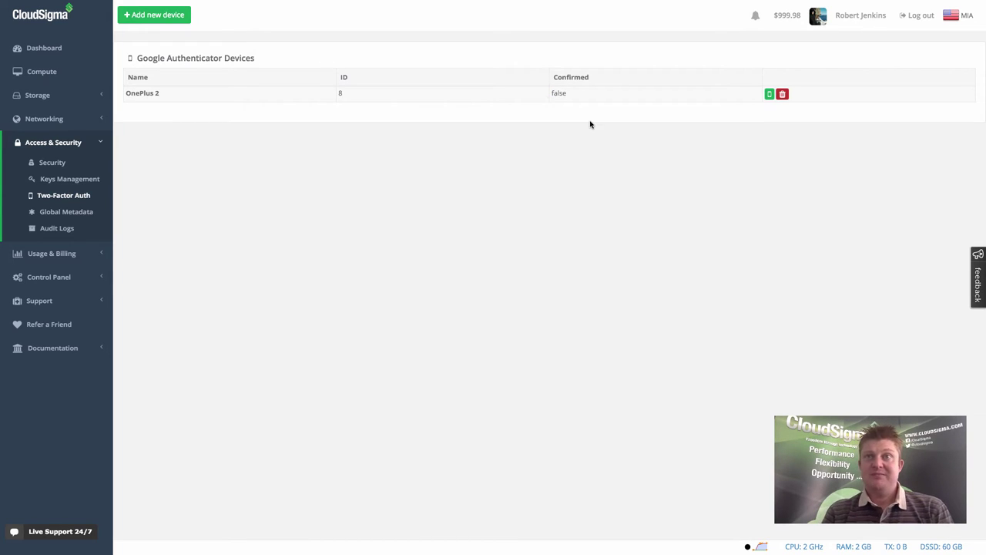
pyautogui.moveTo(137, 58); pyautogui.dragTo(225, 59)
pyautogui.click(363, 121)
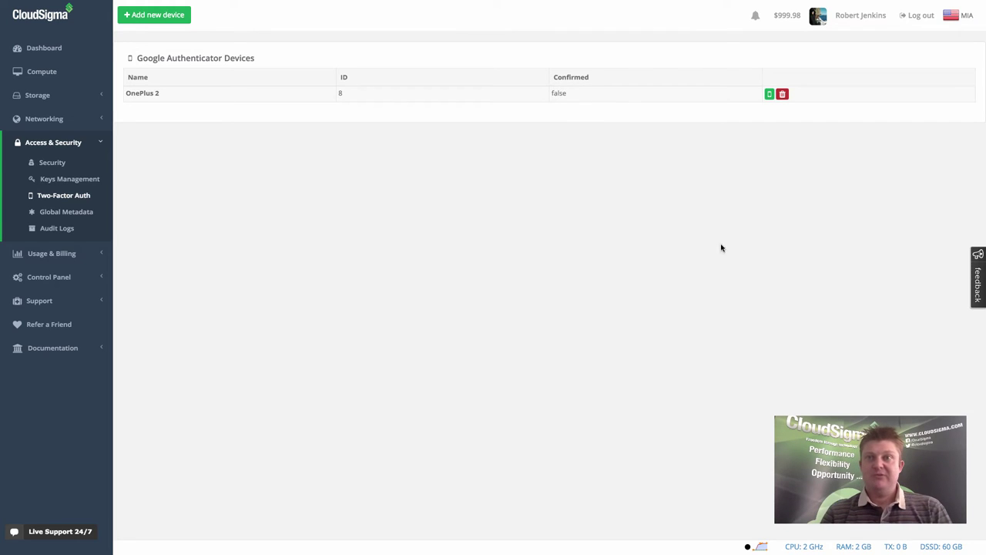
# Step: Verify the OnePlus 2 device with the app's current six-digit passcode, so its Confirmed status reads true
pyautogui.click(770, 94)
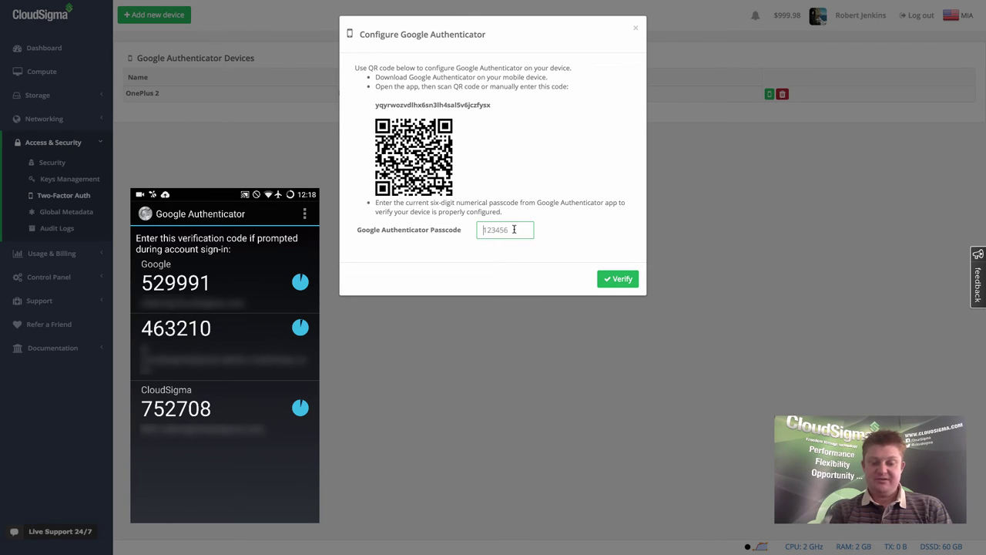
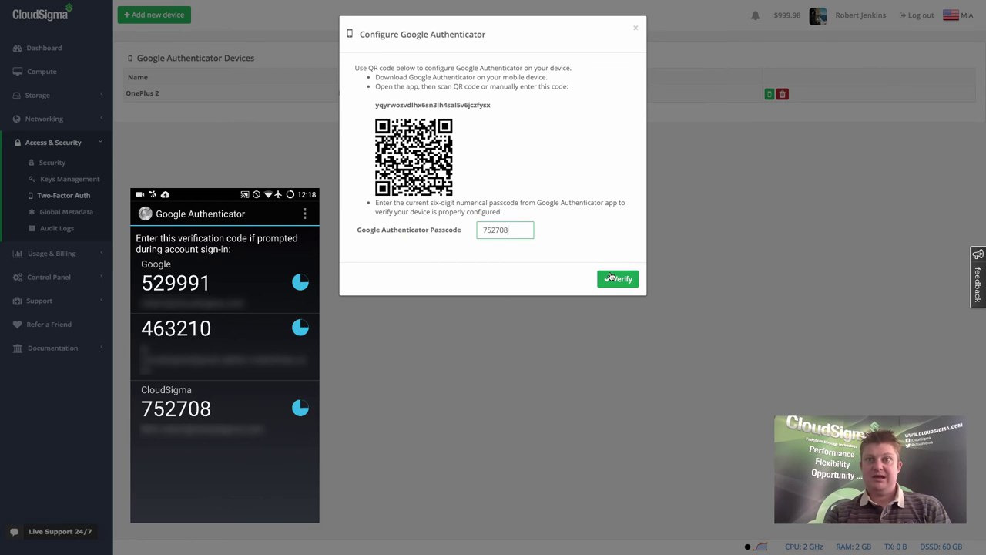
pyautogui.click(611, 282)
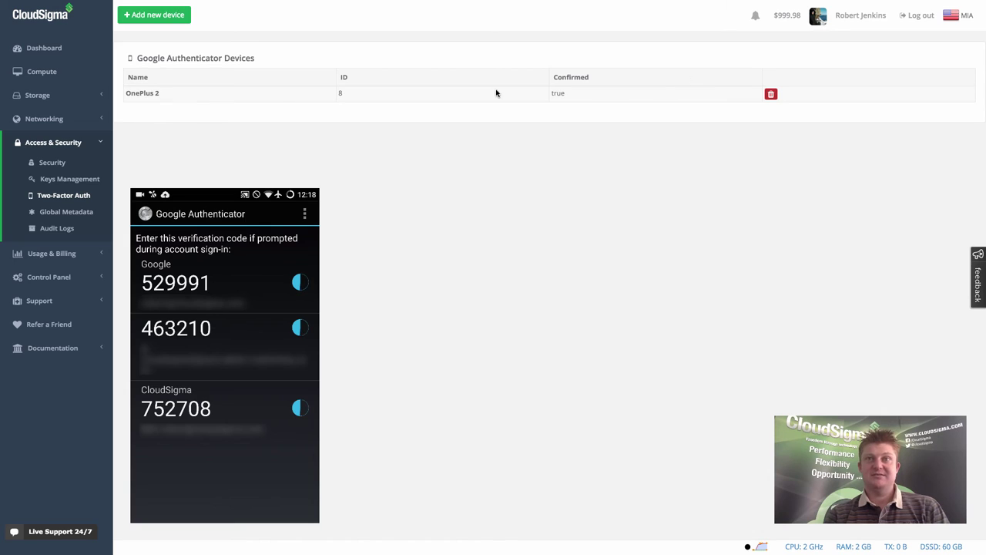
pyautogui.doubleClick(558, 93)
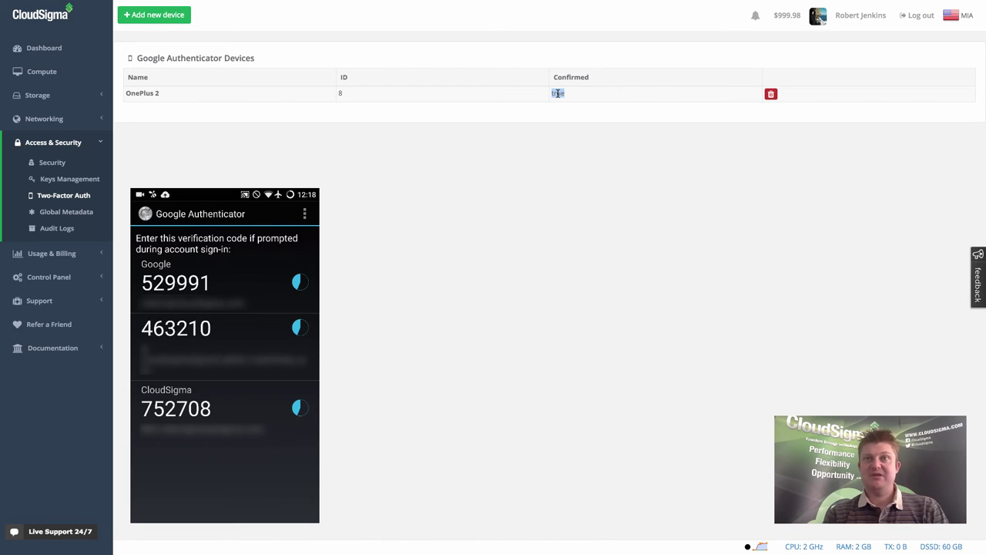
pyautogui.click(613, 96)
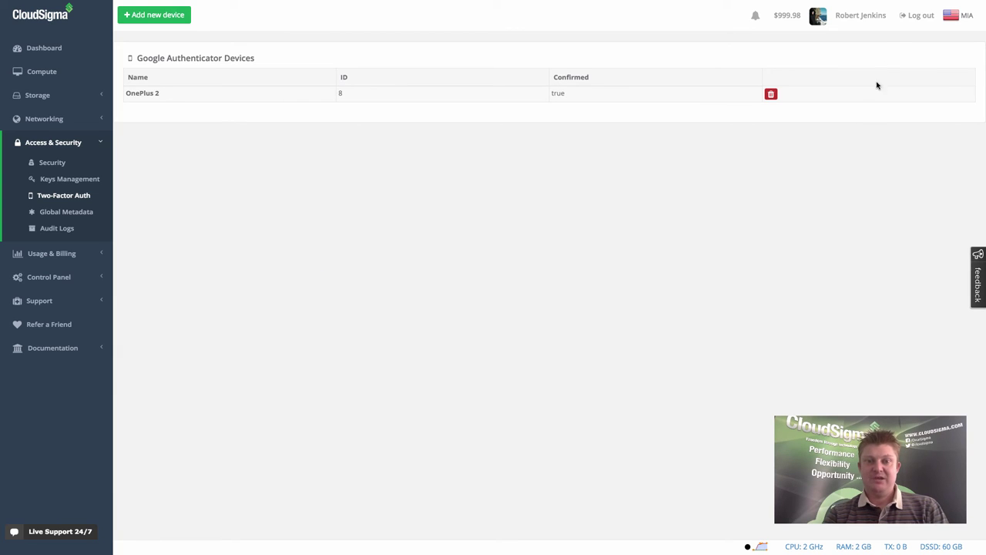
# Step: Log out, sign back in with the account email and password, and enter the authenticator passcode
pyautogui.click(920, 14)
pyautogui.click(496, 148)
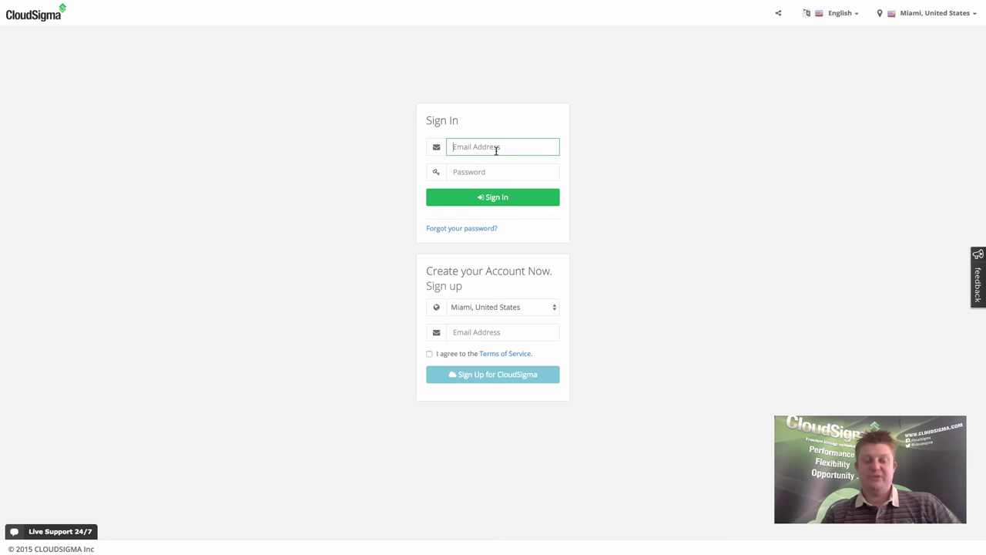
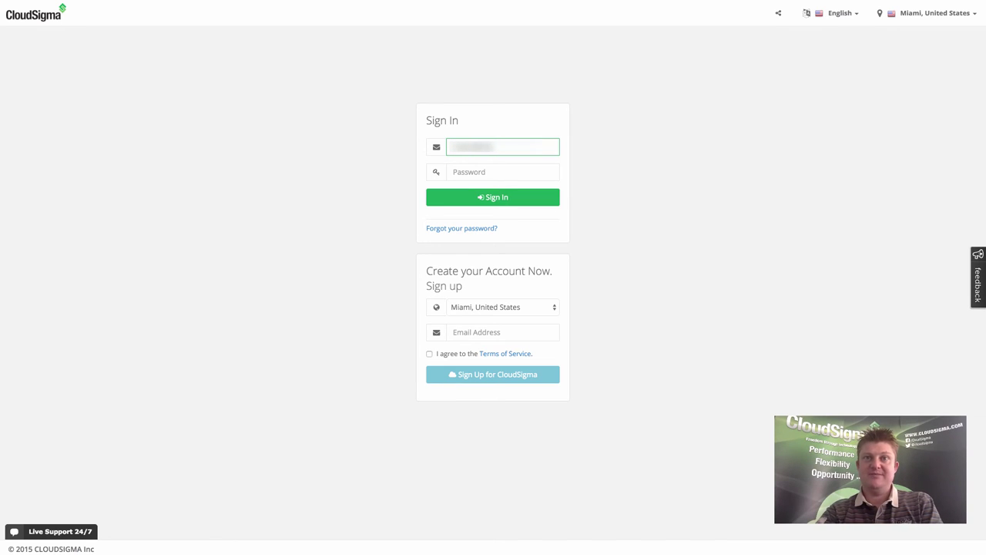
pyautogui.press('Tab')
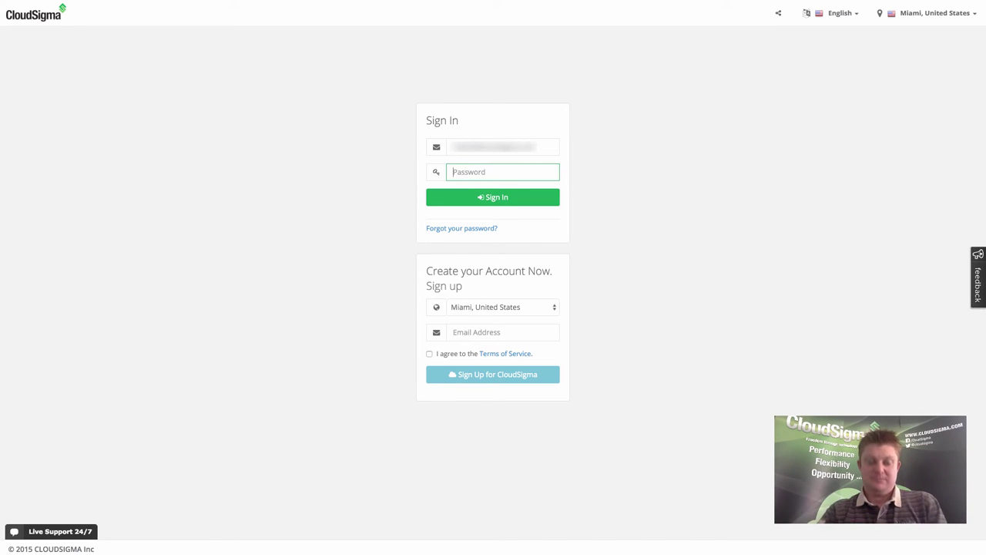
pyautogui.hotkey('ctrl', 'v')
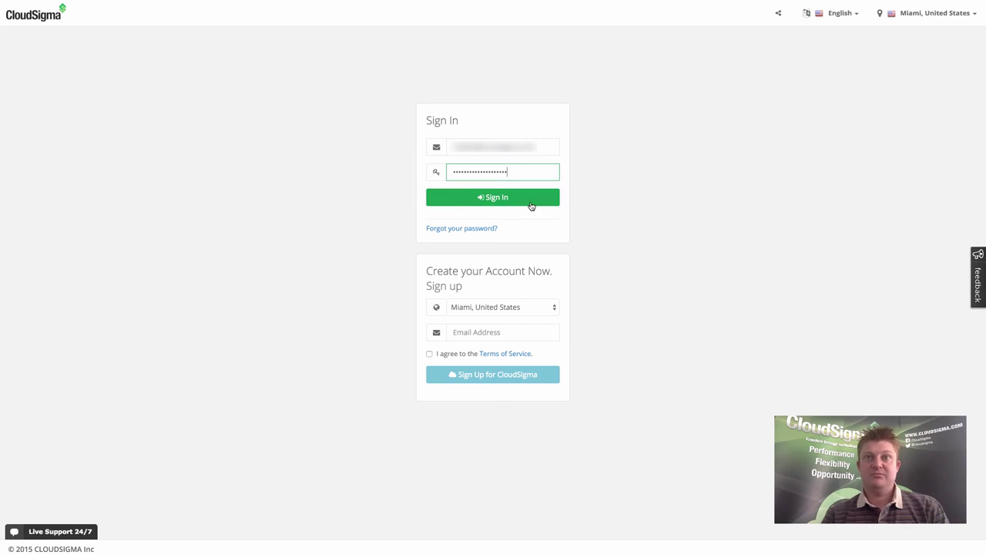
pyautogui.click(476, 201)
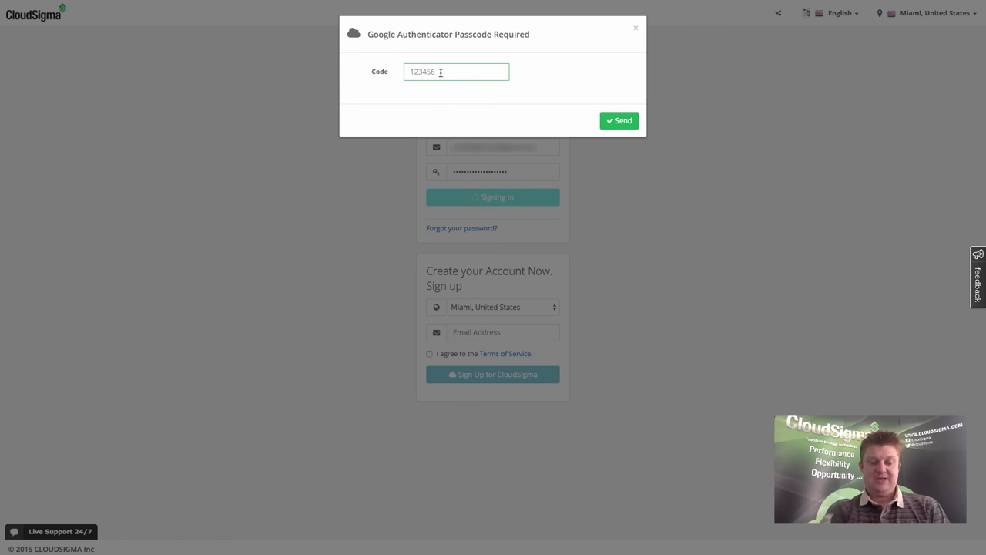
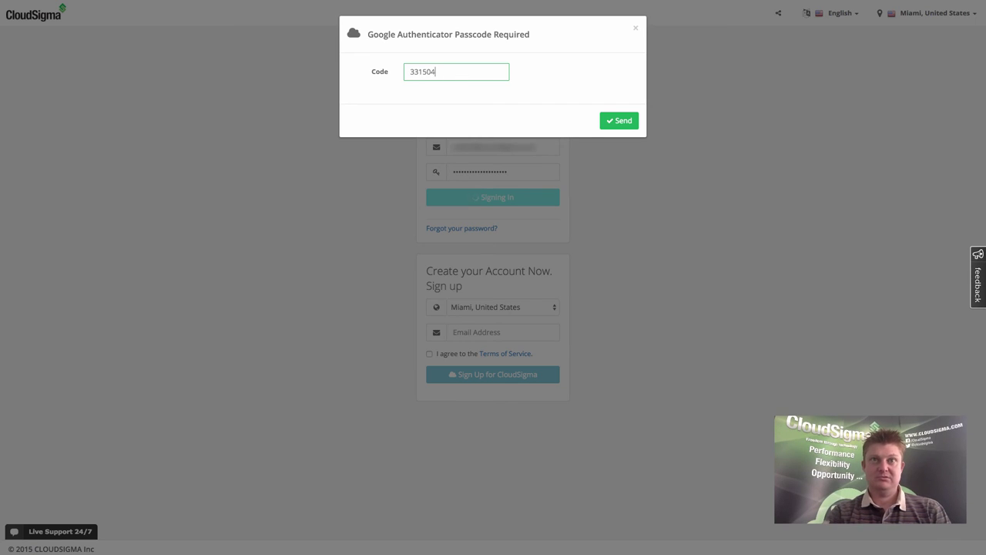
# Step: Submit the authenticator code to finish logging in, then go back to the Two-Factor Auth device list
pyautogui.click(618, 121)
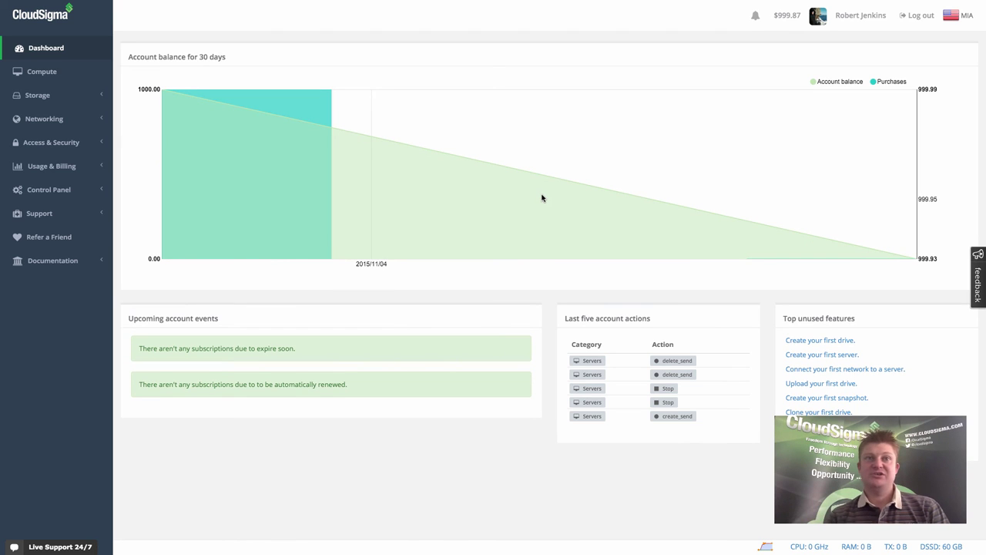
pyautogui.click(40, 72)
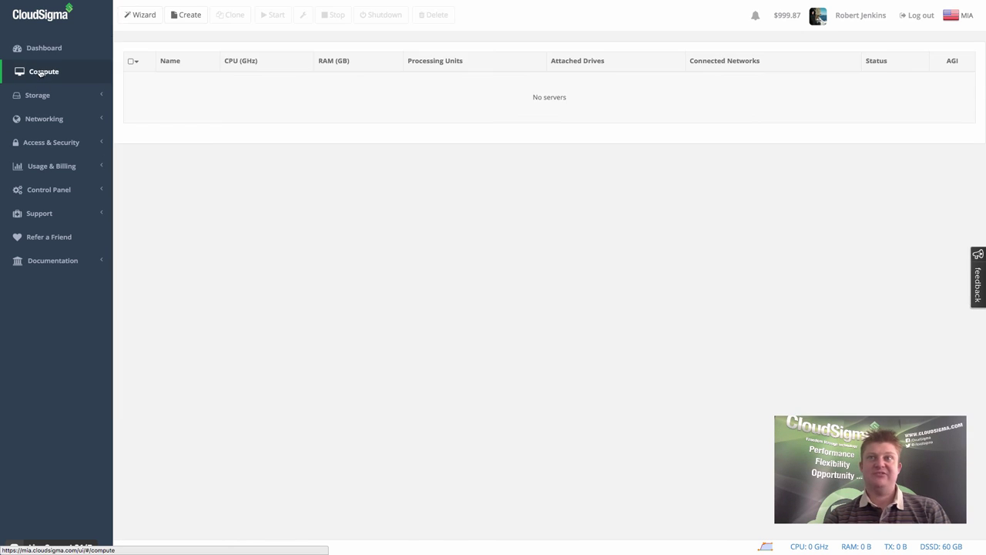
pyautogui.click(53, 166)
pyautogui.click(60, 141)
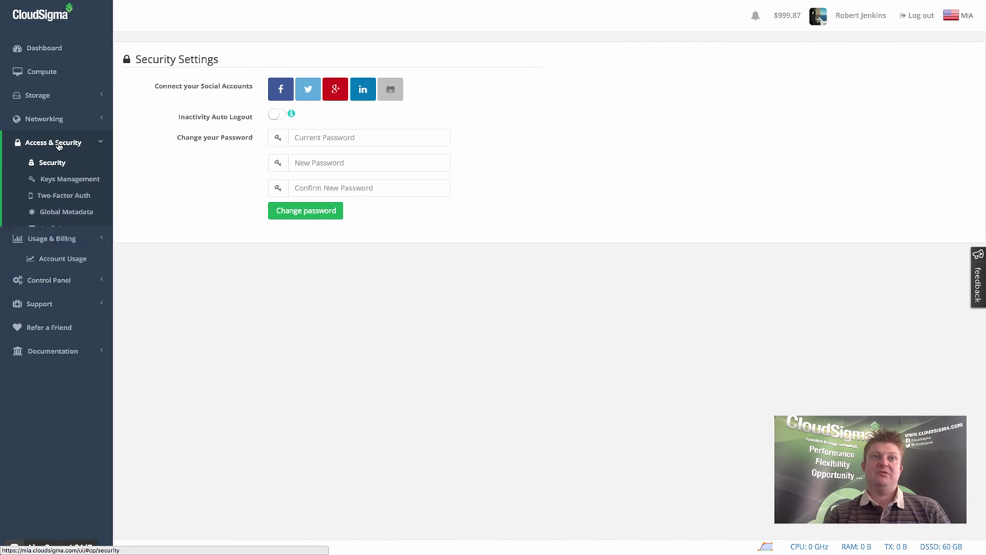
pyautogui.click(56, 195)
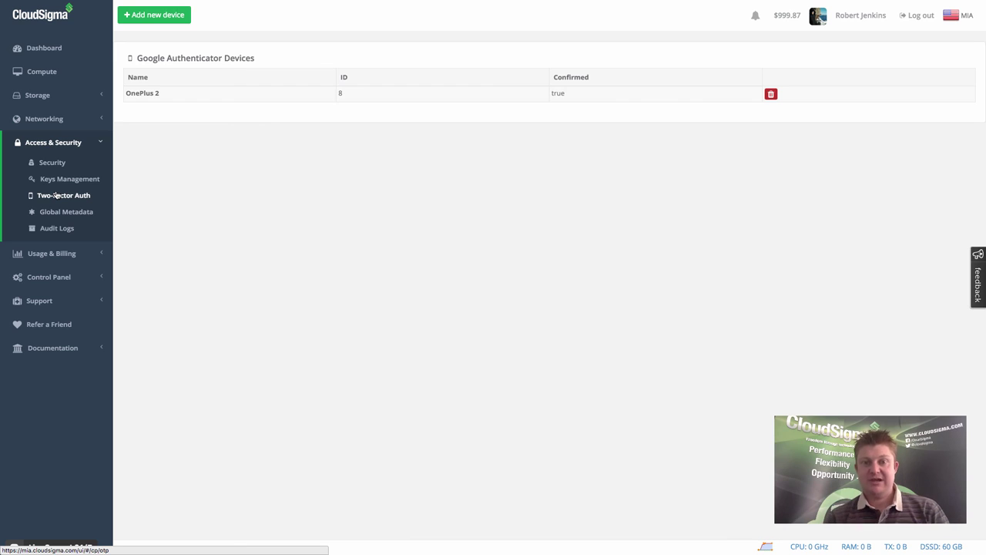